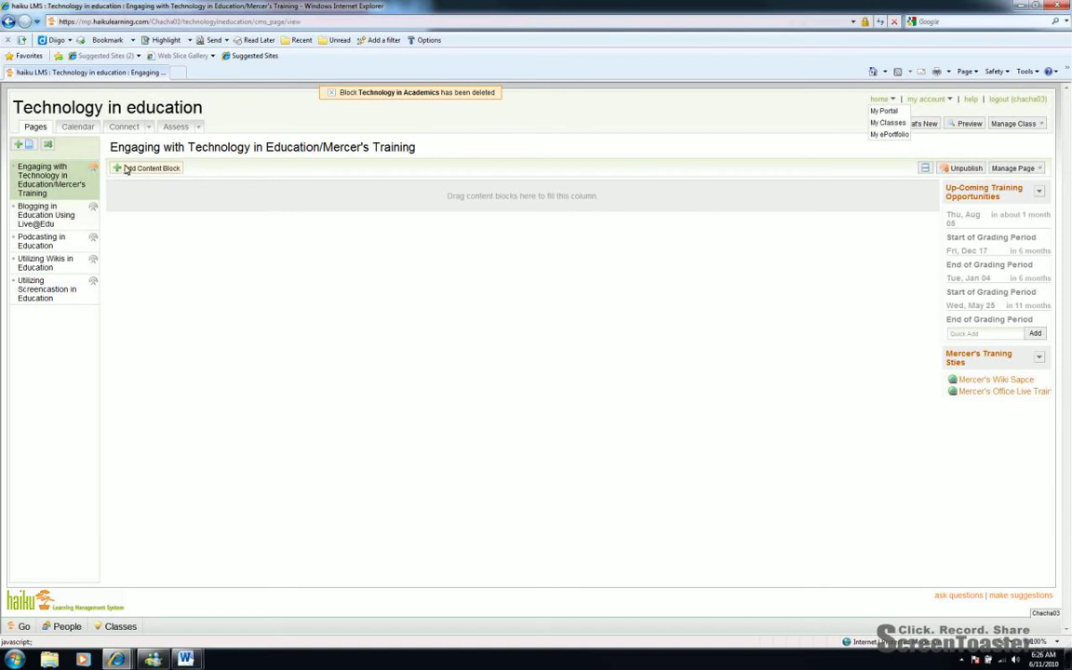
# Add an on-page text block titled "Academics and Technology" containing the two paragraphs about today's students and technology in education
pyautogui.click(125, 168)
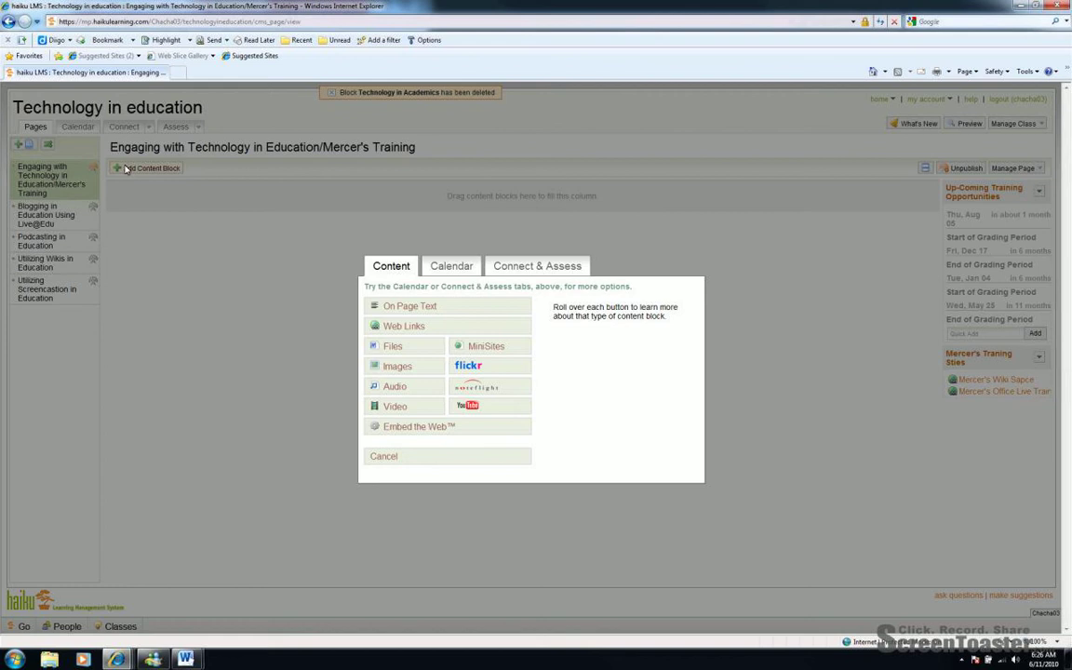
pyautogui.moveTo(391, 311)
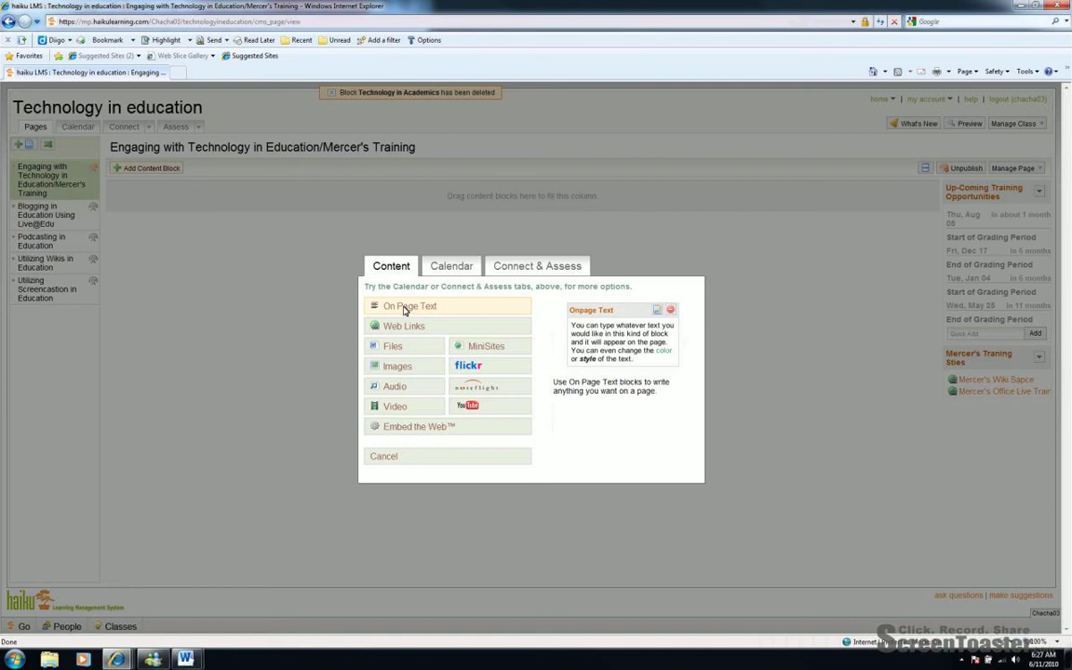
pyautogui.click(405, 307)
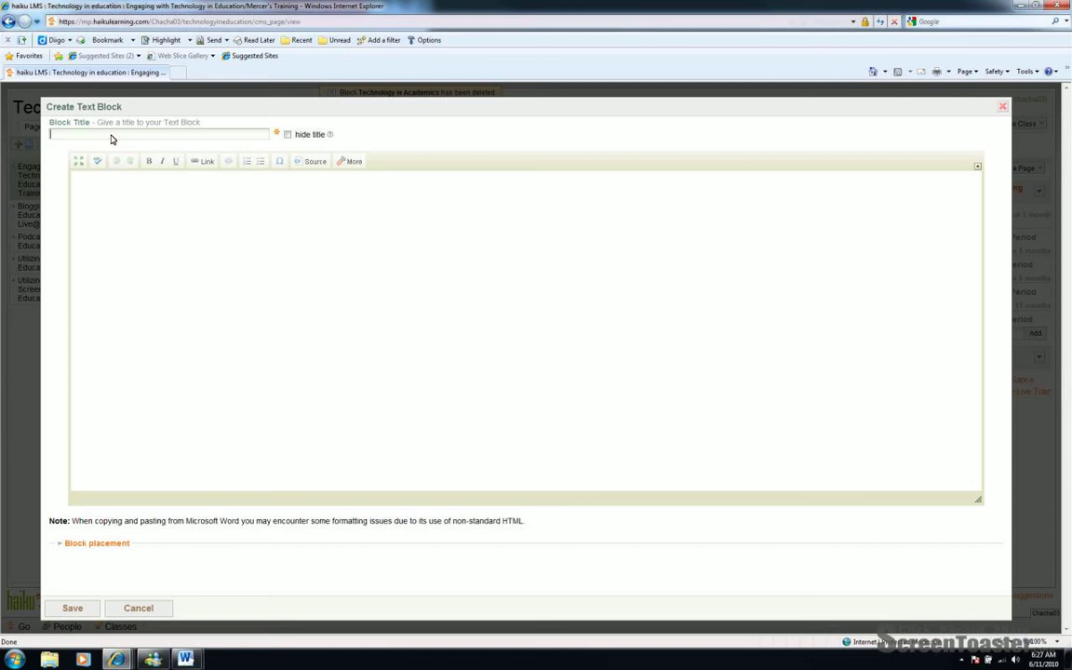
pyautogui.write('Academics and Technology')
pyautogui.write('It is a well known fact that the generation of students we are teaching are unlike any we have ever faced before. This is a generation of students who do not remember a time before cell phones, they exist in a world of avatars, and role playing games, social networking, and other computer related extracurricular activities. Most of their learning has been through play, which is a concept that has long been advocated by a well known, well respected, educational philosopher, Jean Piaget, and can be seen in the schools established by another well known educational philosopher Marie Montessori. This concept is further substantiated by Vygotsky\'s definition of play as "a zone in which children\'s mental capabilities are extended."  Technology in education allows educators to reach students on a level that they can relate to, as well as through a medium that they find engaging, meaningful, and relevant to life as they understand it, as described in the first paragraph. It has long been recognized that in order to accomplish the goal of educating this generation of students, outdated methods must be shelved, and new research based, empirically proven methods must be implemented. Today\'s workforce has also changed and become saturated with technology. Therefore, our students must be provided with the necessary skills to become productive members of a demanding technology driven workforce')
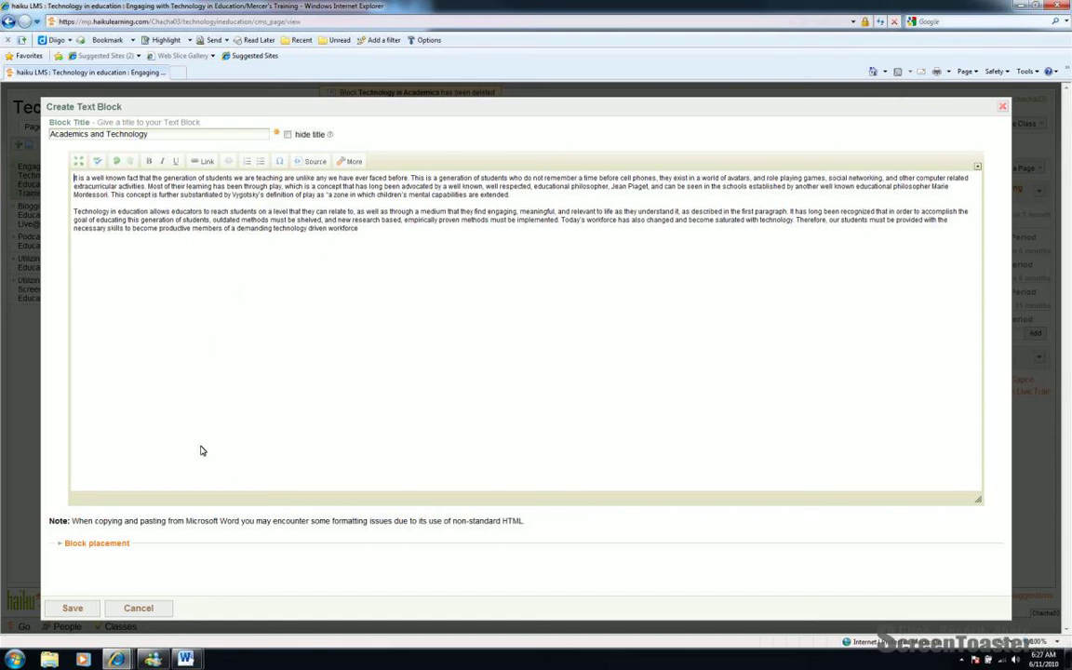
pyautogui.click(74, 608)
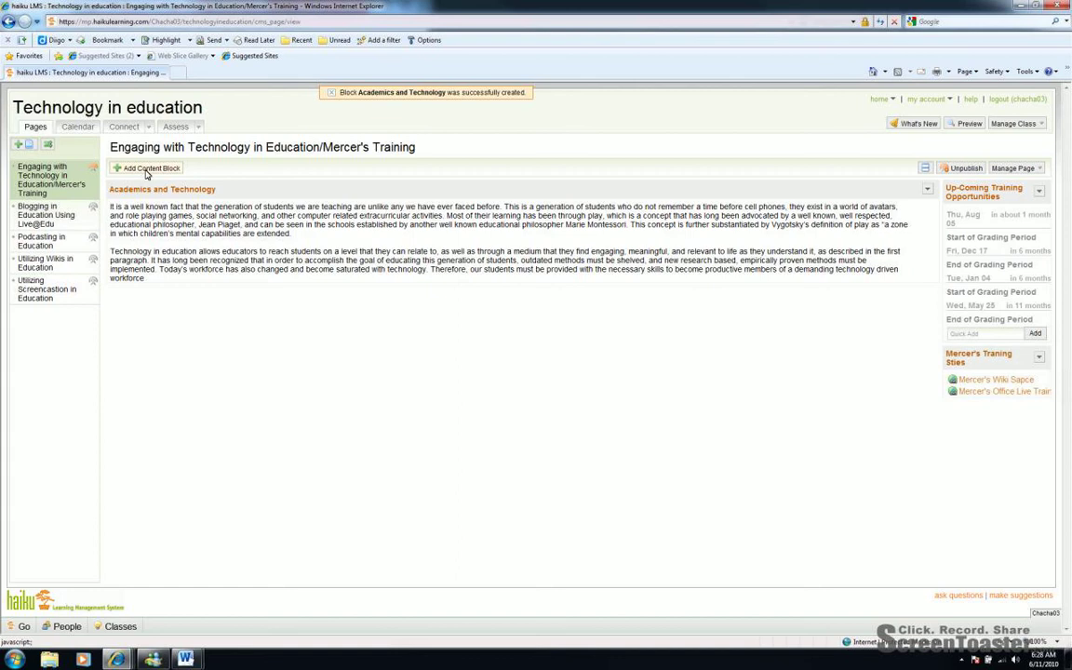
# Start a new web links block titled "Mercers Training"
pyautogui.click(145, 169)
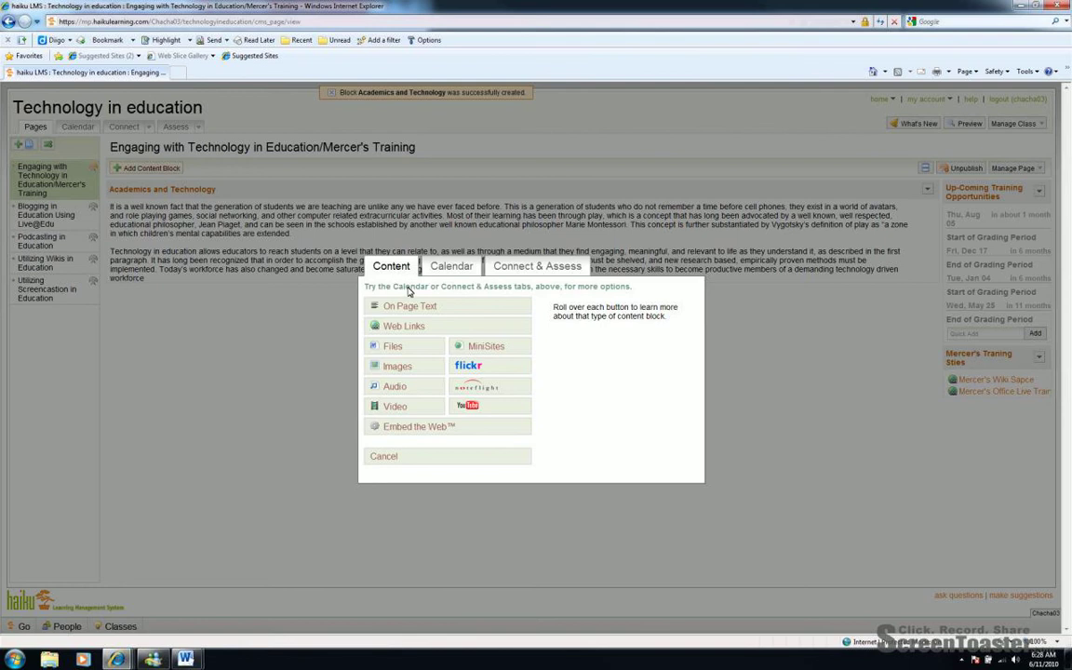
pyautogui.moveTo(406, 326)
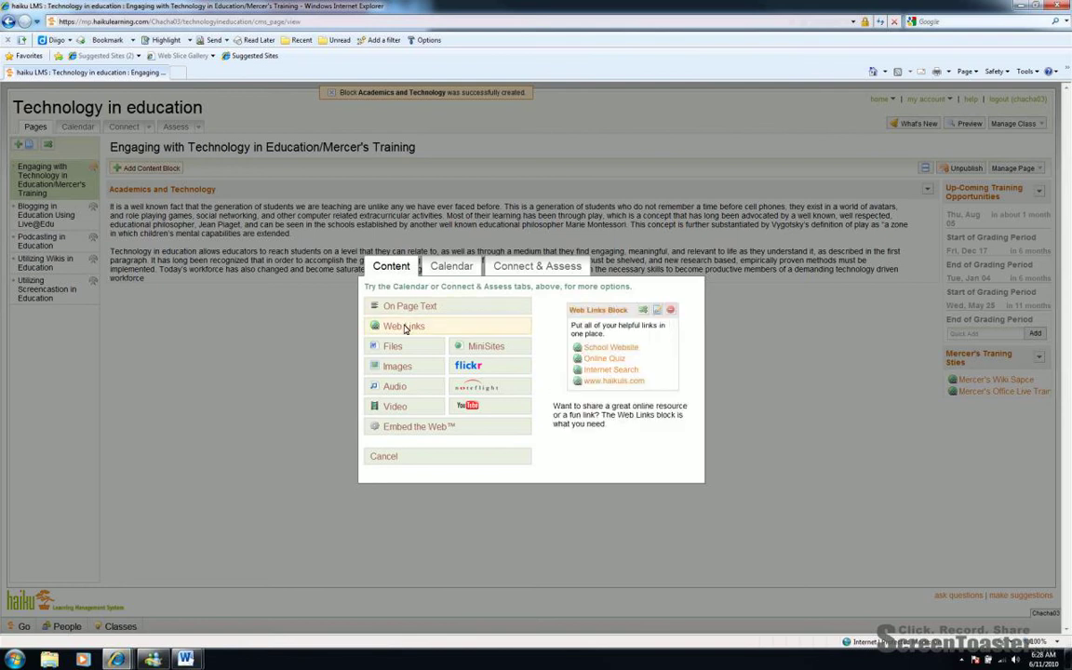
pyautogui.click(405, 327)
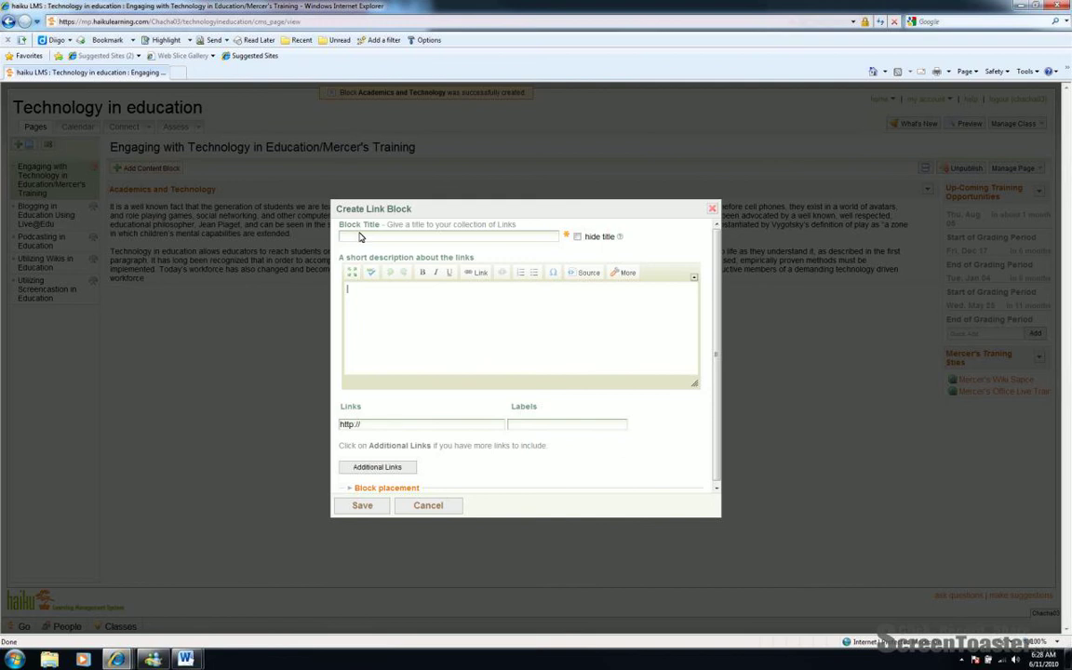
pyautogui.click(360, 237)
pyautogui.write('M')
pyautogui.write('ercer')
pyautogui.write("'s T")
pyautogui.write('rainin')
pyautogui.write('g')
# Describe the links as "This is a site where teachers and other technology specialists can visit to receive technology and other 2.0 trainings."
pyautogui.click(360, 300)
pyautogui.write('This is a site where teachers and oth')
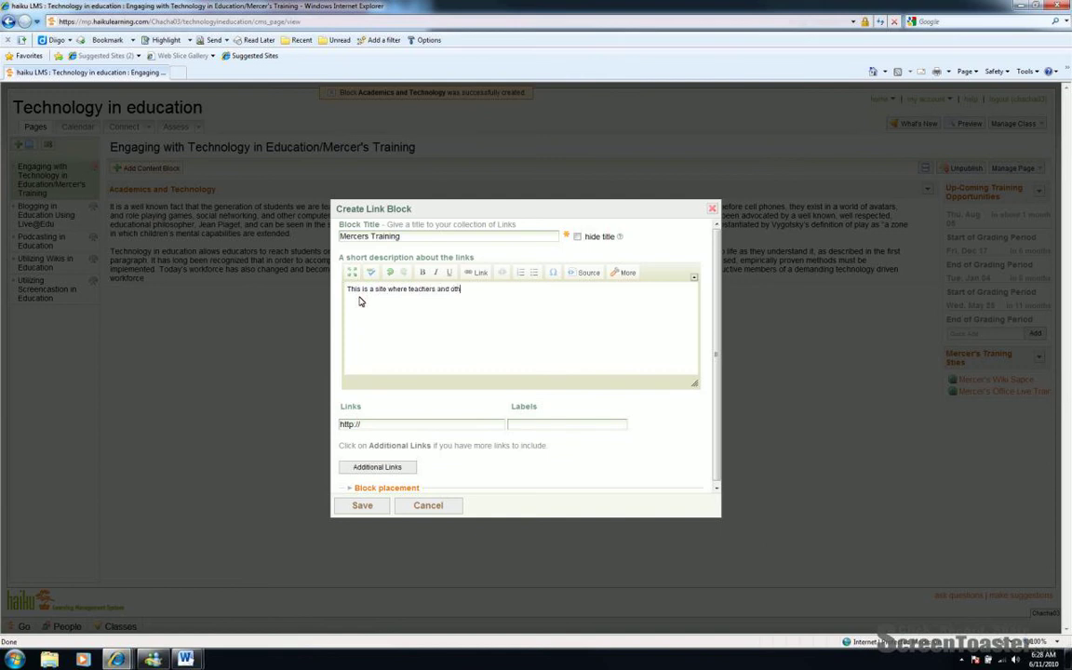
pyautogui.write('er technology specialists can visit to re')
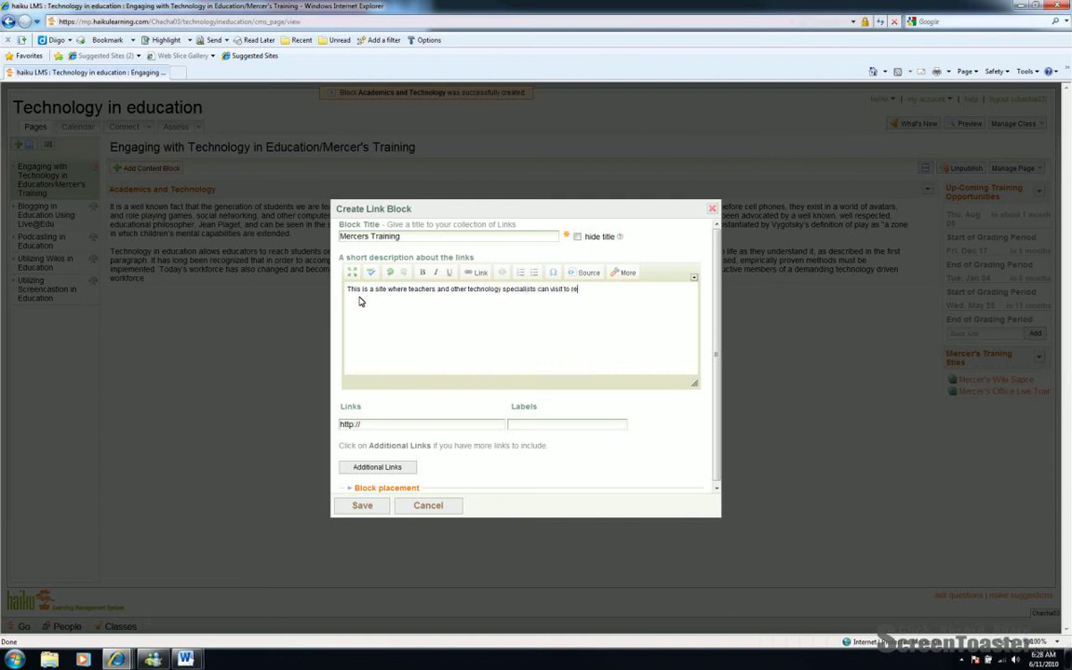
pyautogui.write('ceive technology and other 2.0 trainings.')
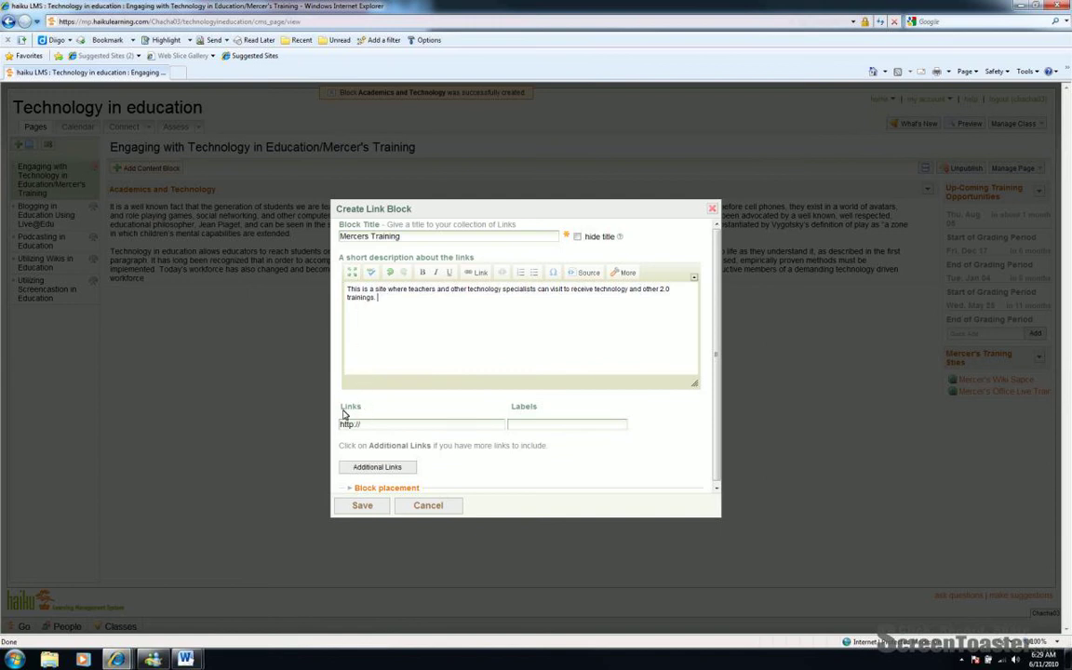
pyautogui.click(364, 426)
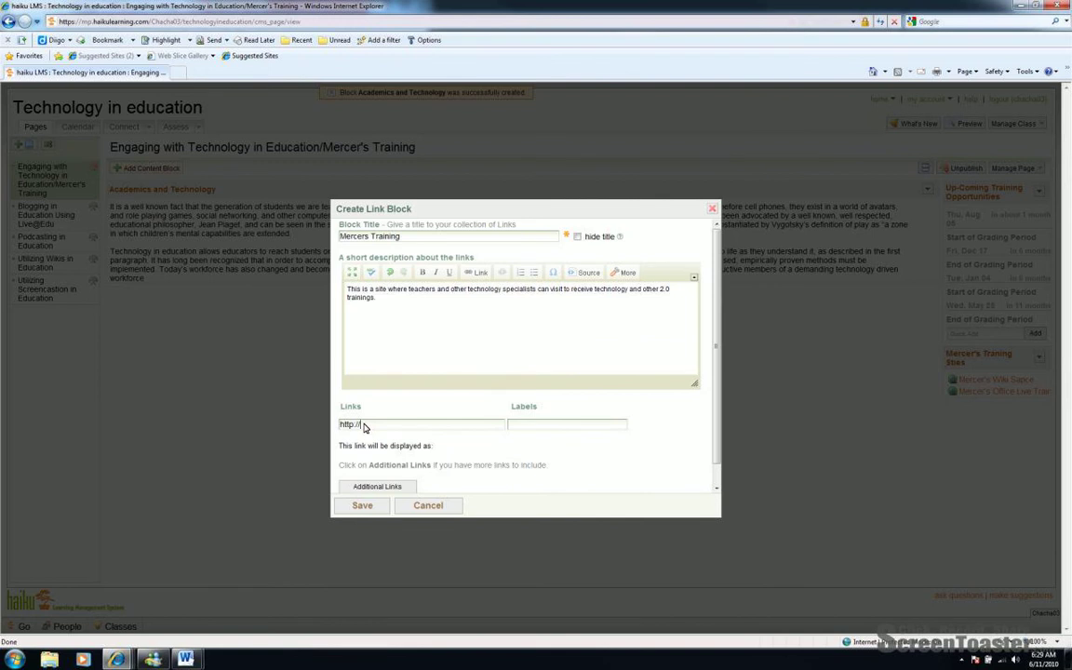
pyautogui.write('mercerstraining.pbwiki.c')
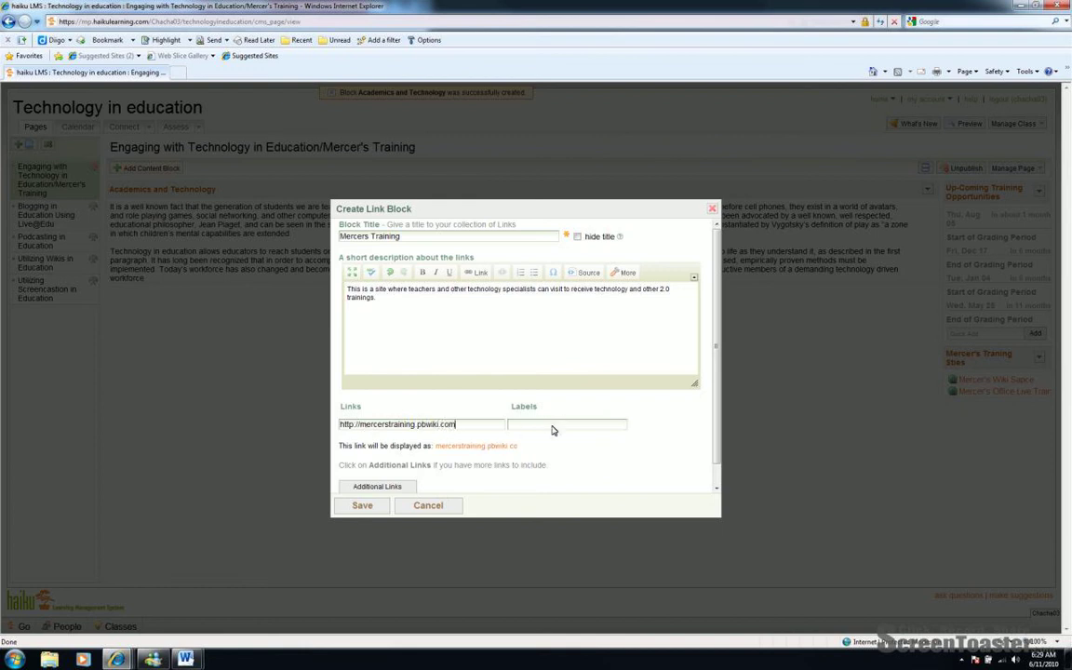
pyautogui.write('om')
pyautogui.click(361, 505)
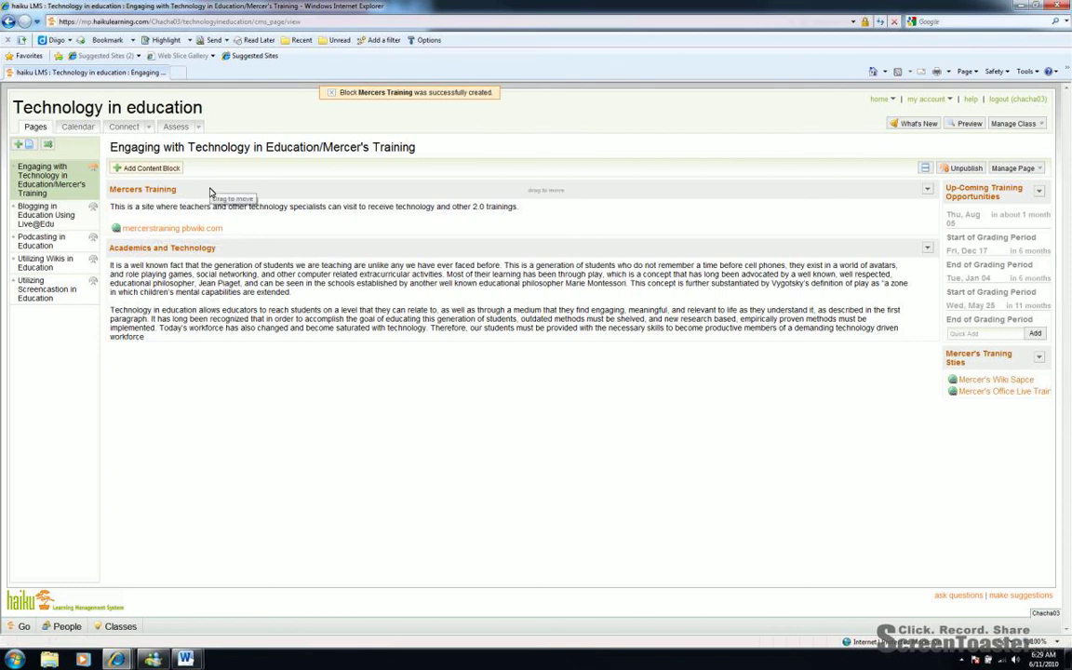
pyautogui.moveTo(210, 193); pyautogui.dragTo(192, 297)
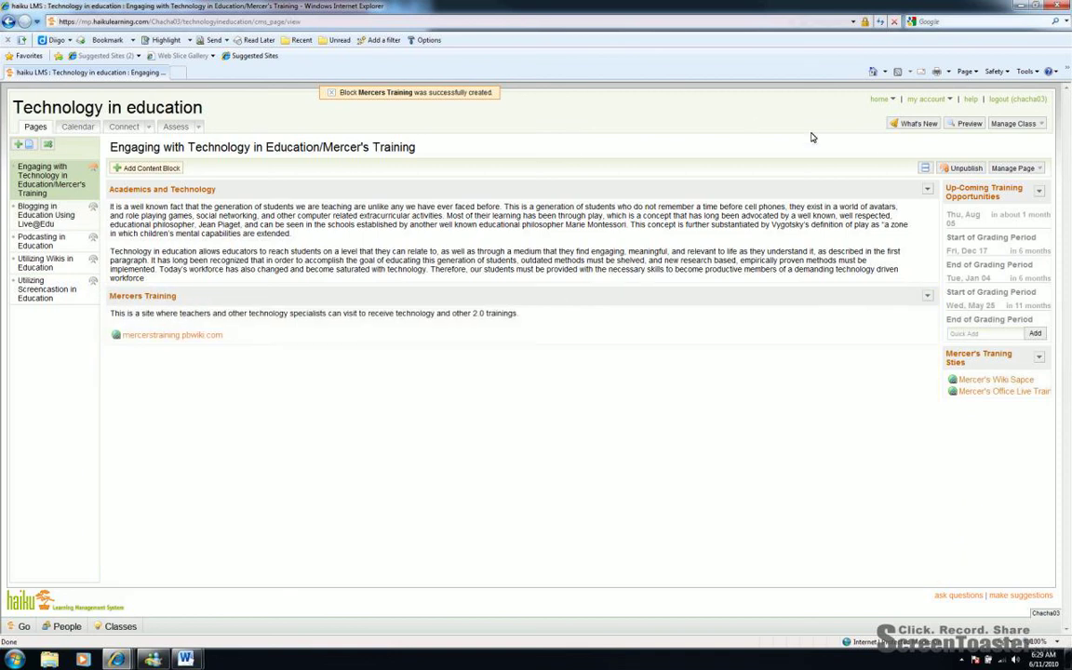
# Move the Up-Coming Training Opportunities block into the main column and back to the top of the side column
pyautogui.moveTo(963, 191); pyautogui.dragTo(196, 235)
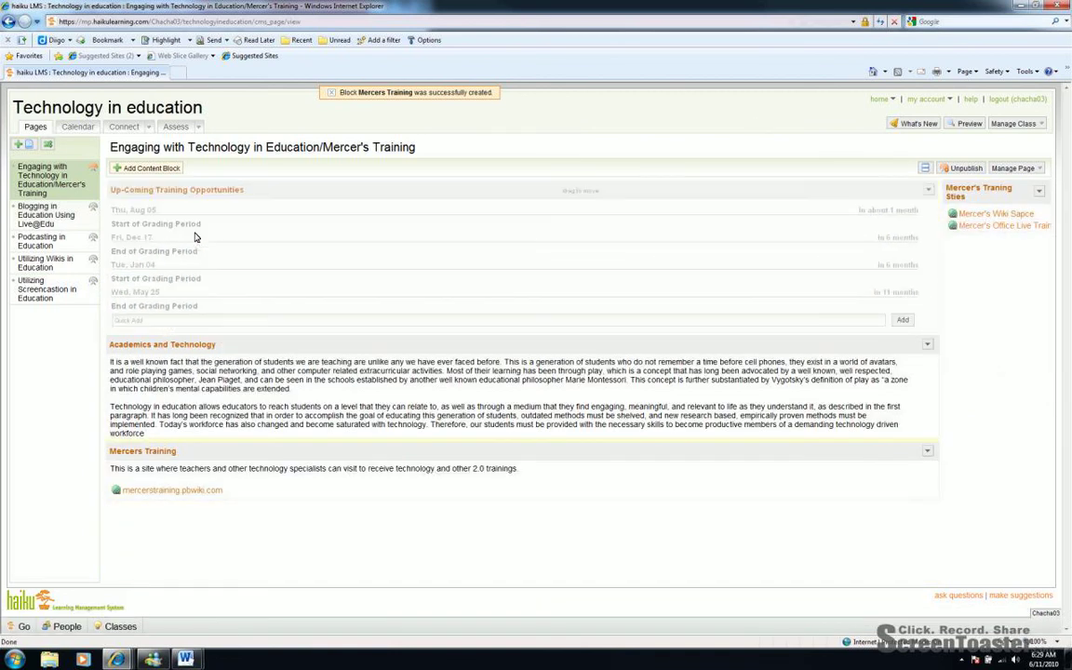
pyautogui.moveTo(992, 193); pyautogui.dragTo(994, 322)
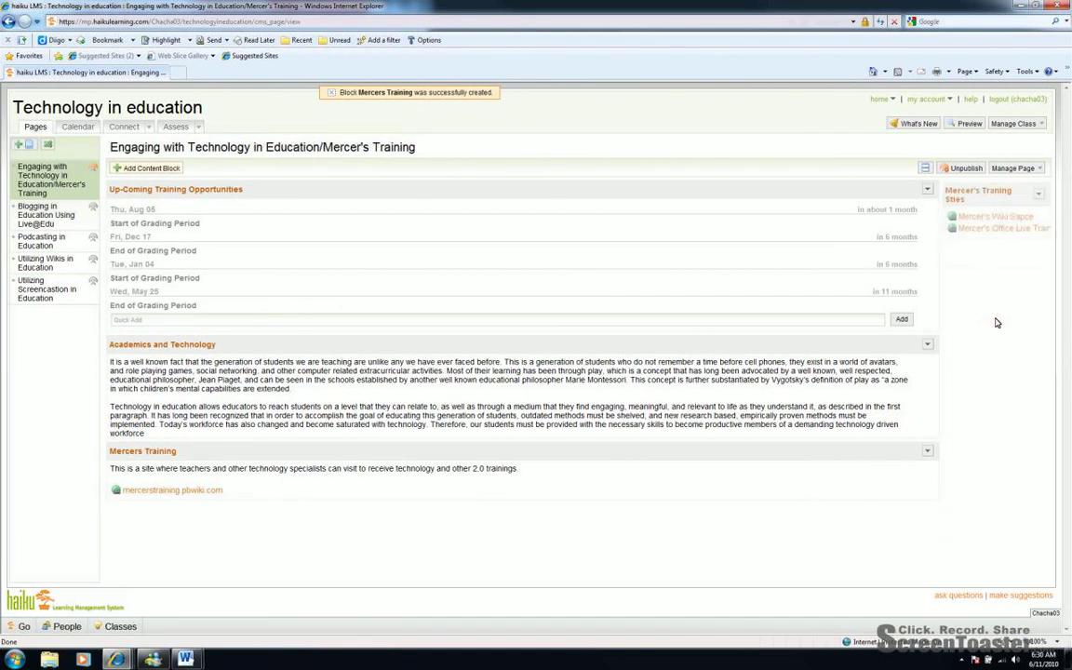
pyautogui.moveTo(384, 191); pyautogui.dragTo(1070, 223)
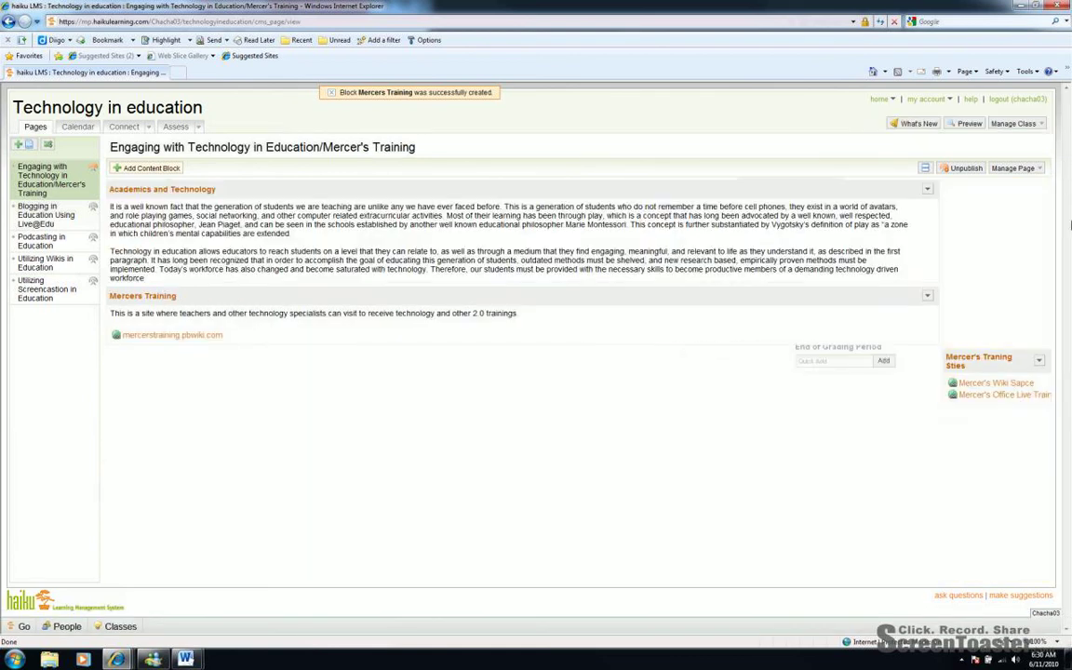
pyautogui.moveTo(1071, 163); pyautogui.dragTo(1019, 201)
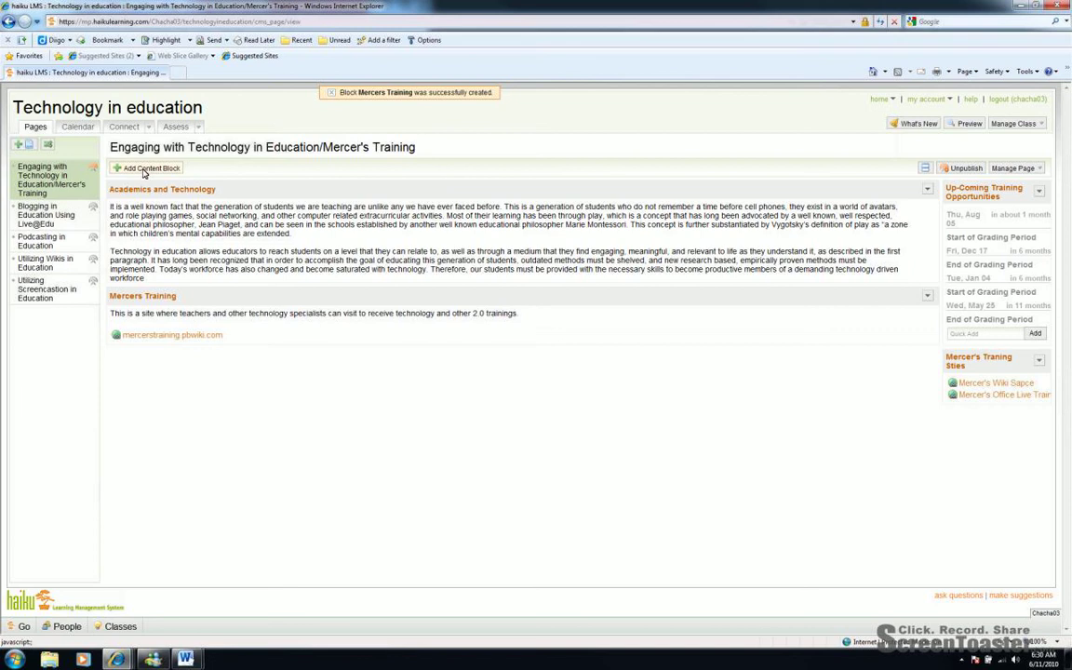
# Start a new files block titled "Randam document" and continue to its upload stage
pyautogui.click(144, 168)
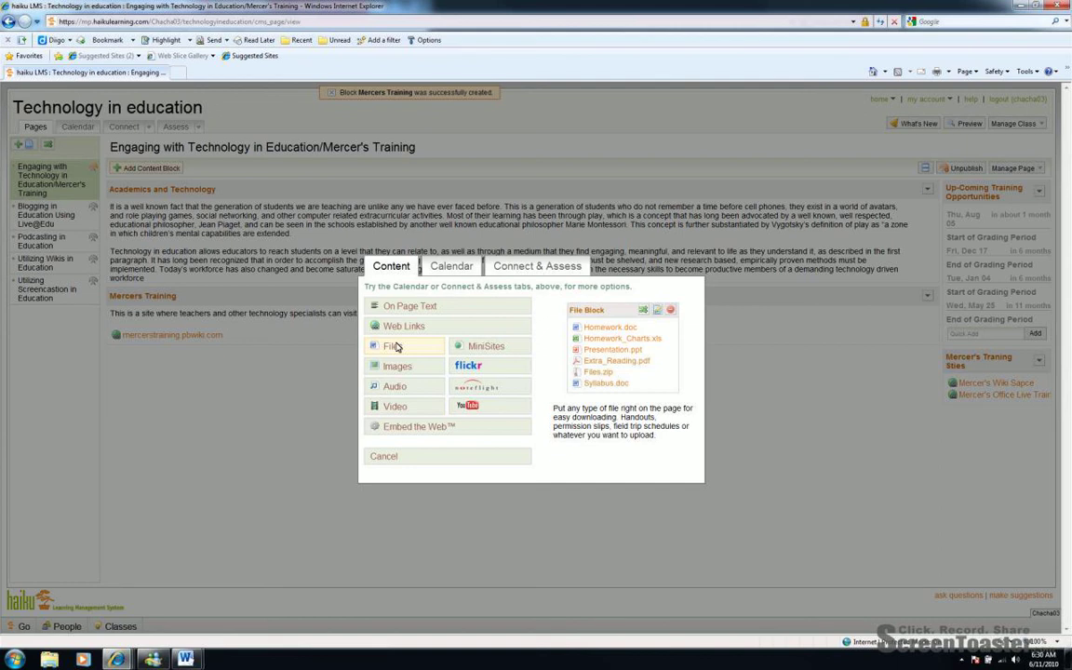
pyautogui.click(394, 346)
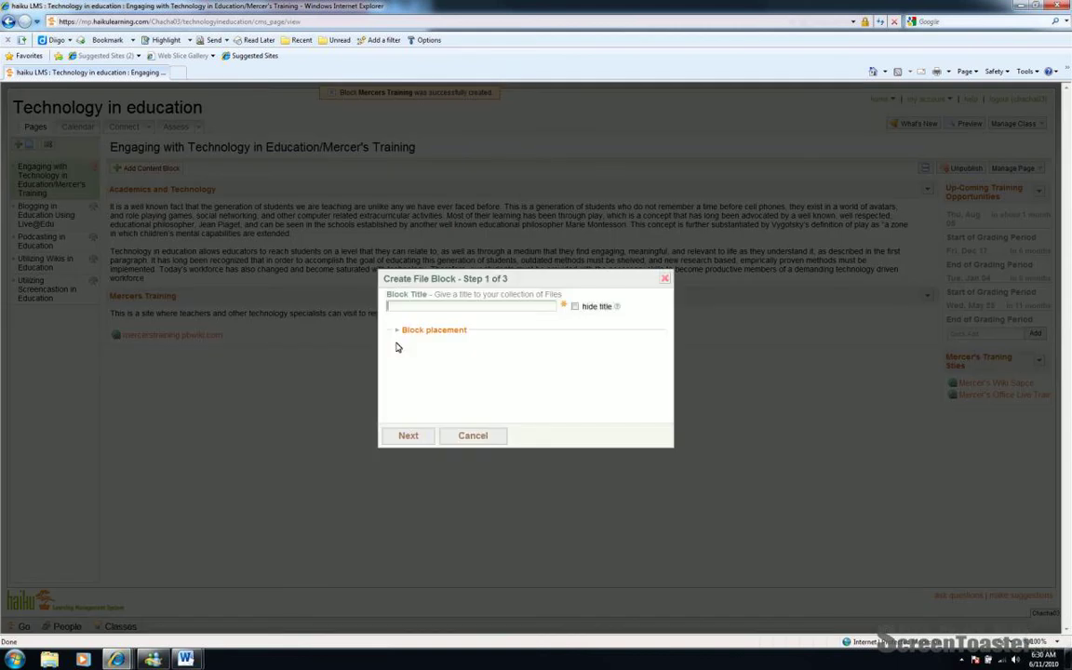
pyautogui.write('Randam document')
pyautogui.click(406, 437)
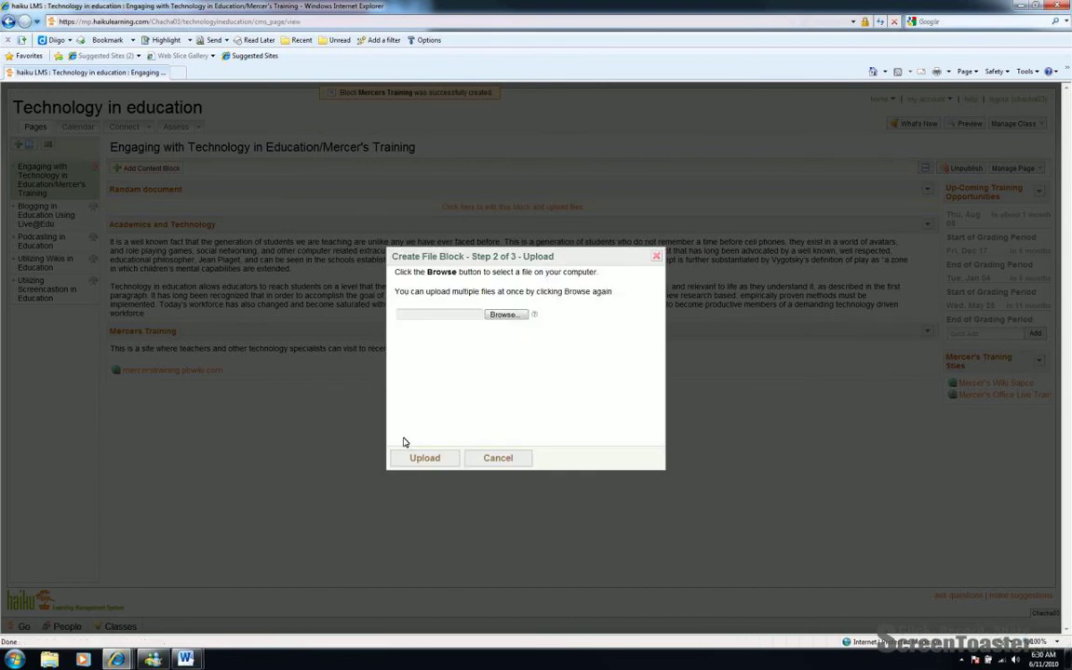
# Choose the Word document "Compiled Senior Project. Junior Welcom Letter" from the Desktop as the file to upload
pyautogui.click(507, 315)
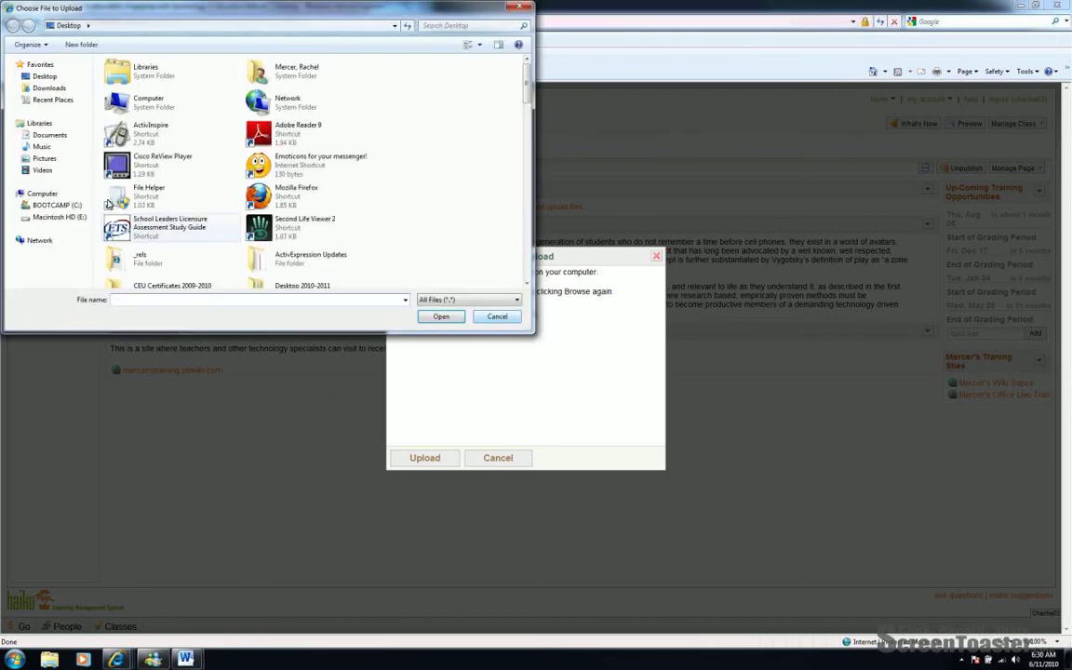
pyautogui.click(45, 77)
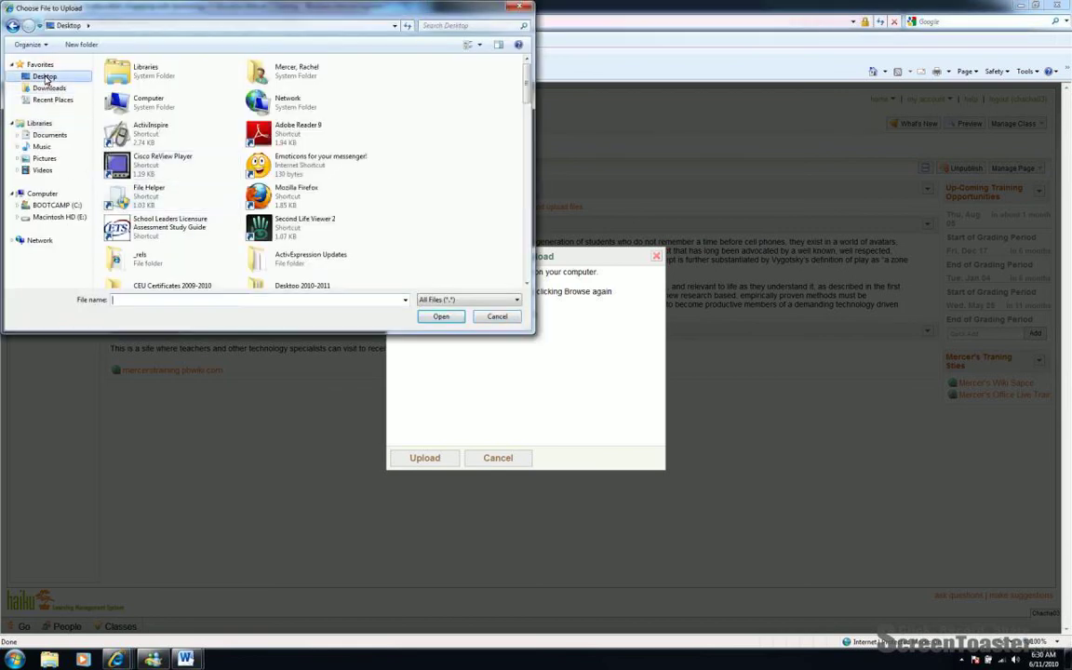
pyautogui.click(526, 284)
pyautogui.click(526, 285)
pyautogui.click(526, 284)
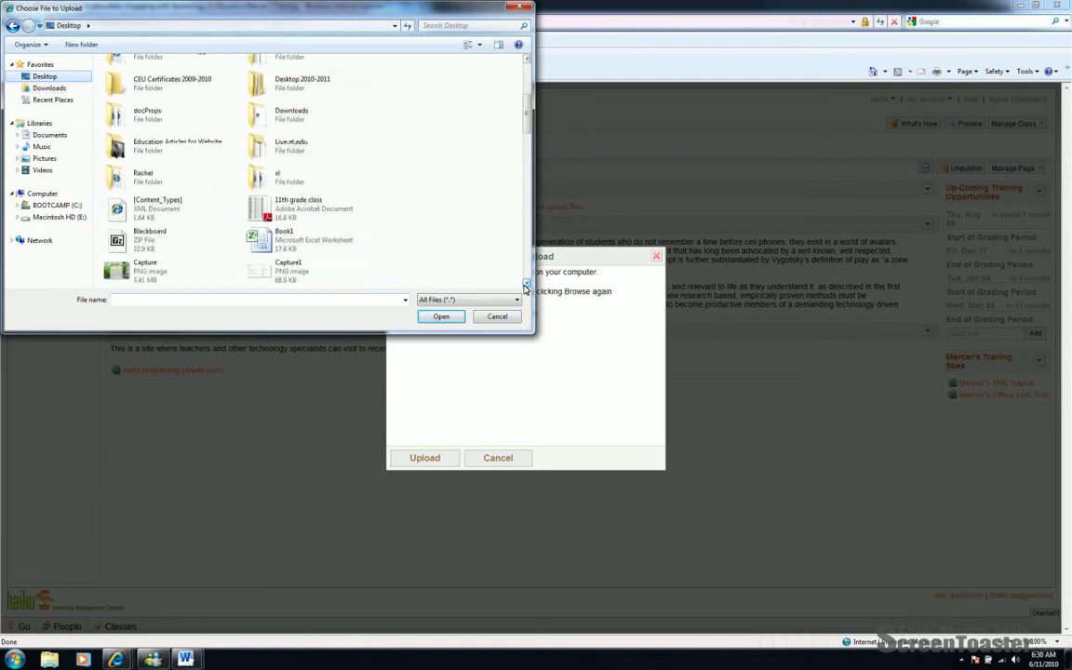
pyautogui.click(525, 285)
pyautogui.click(525, 286)
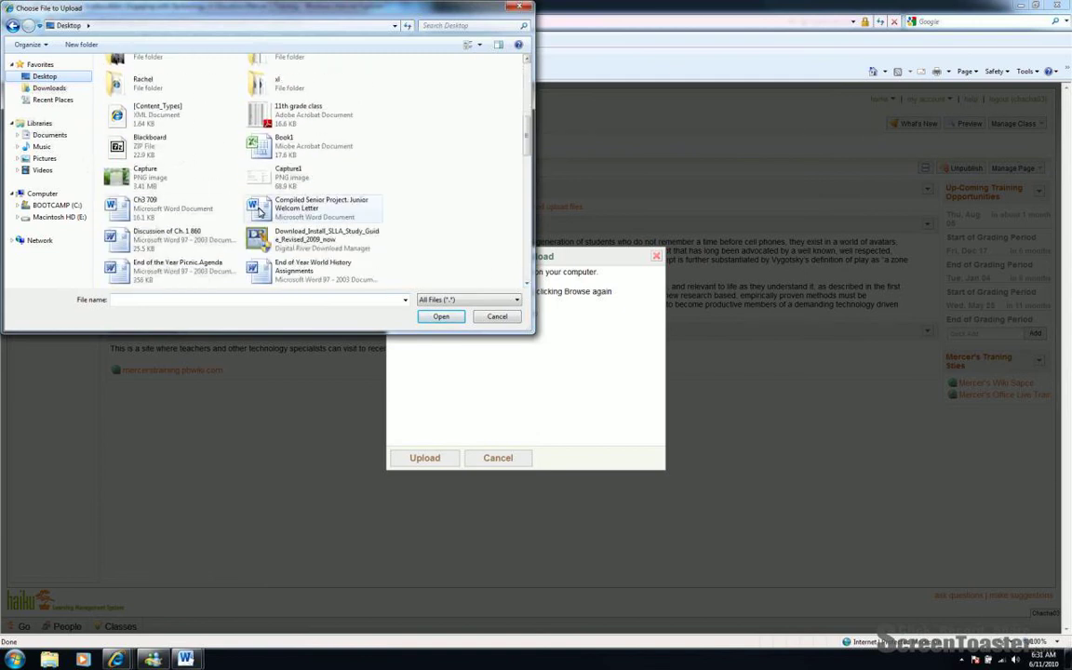
pyautogui.click(259, 211)
pyautogui.doubleClick(260, 210)
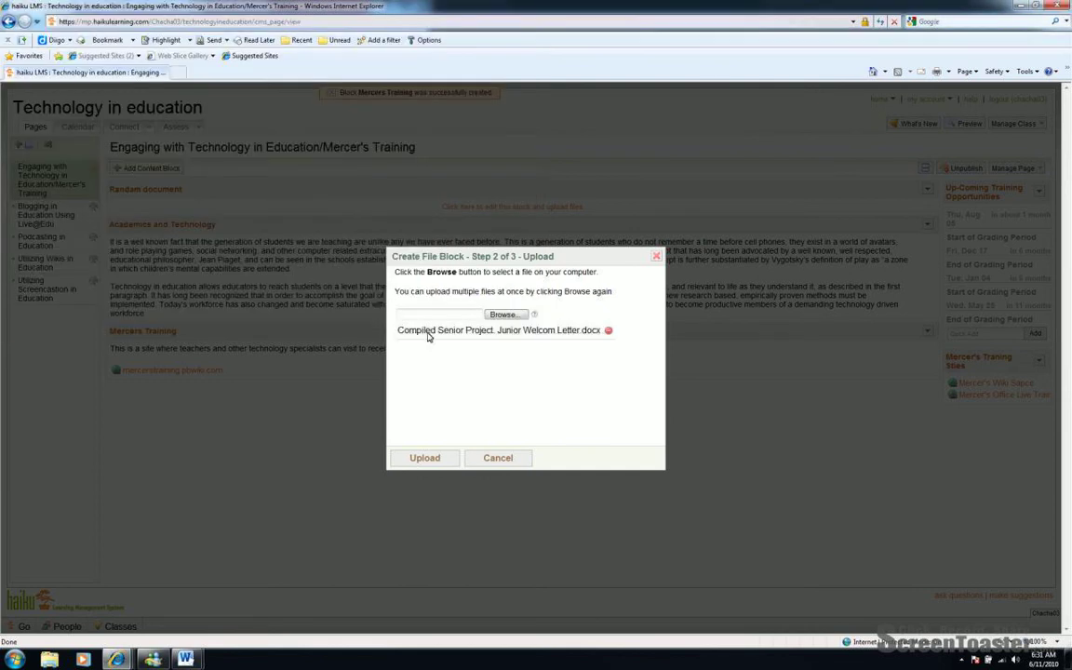
# Upload the chosen document to finish the file block, and move the block below Mercers Training
pyautogui.click(425, 458)
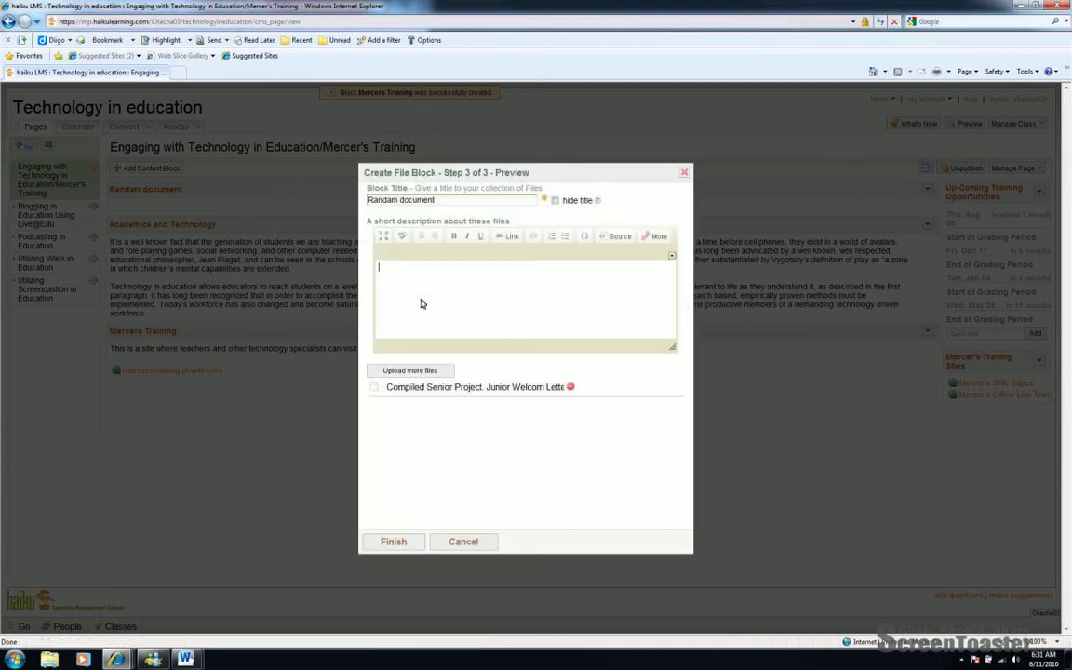
pyautogui.click(410, 543)
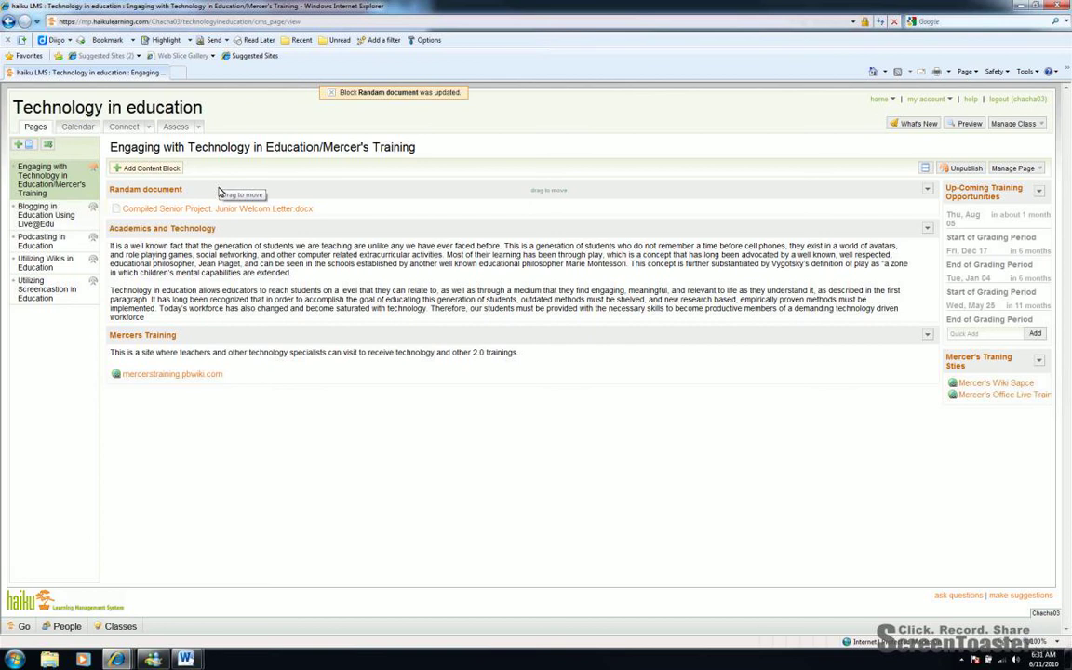
pyautogui.moveTo(220, 193); pyautogui.dragTo(219, 361)
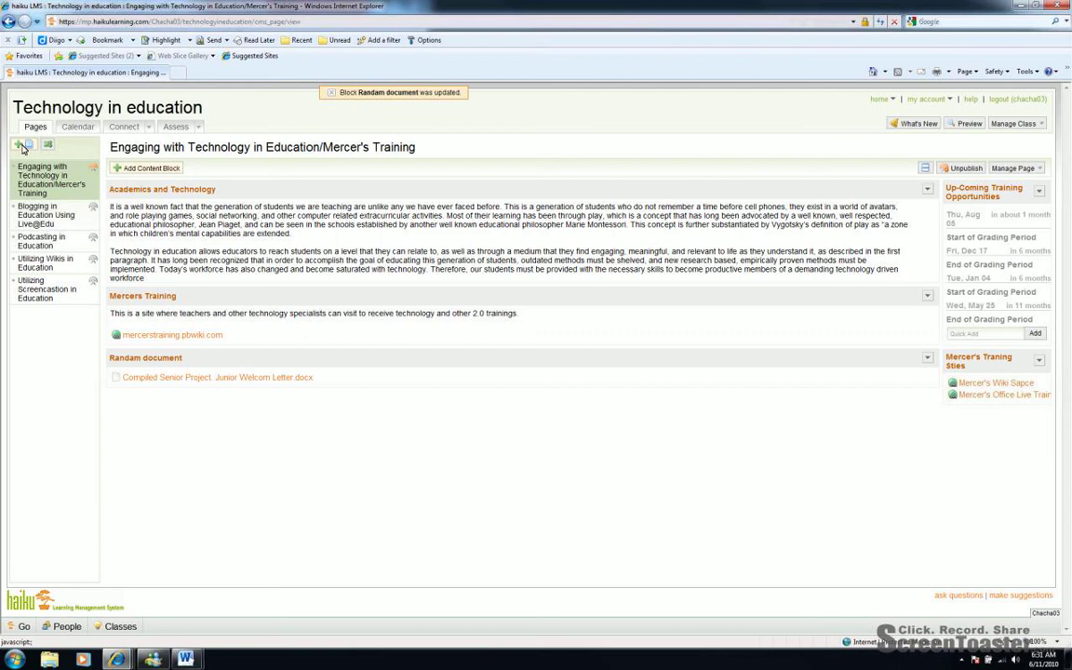
# Create a new page titled "Learner Assesment" at the bottom of the page list, allowing only securely delivered content
pyautogui.click(22, 147)
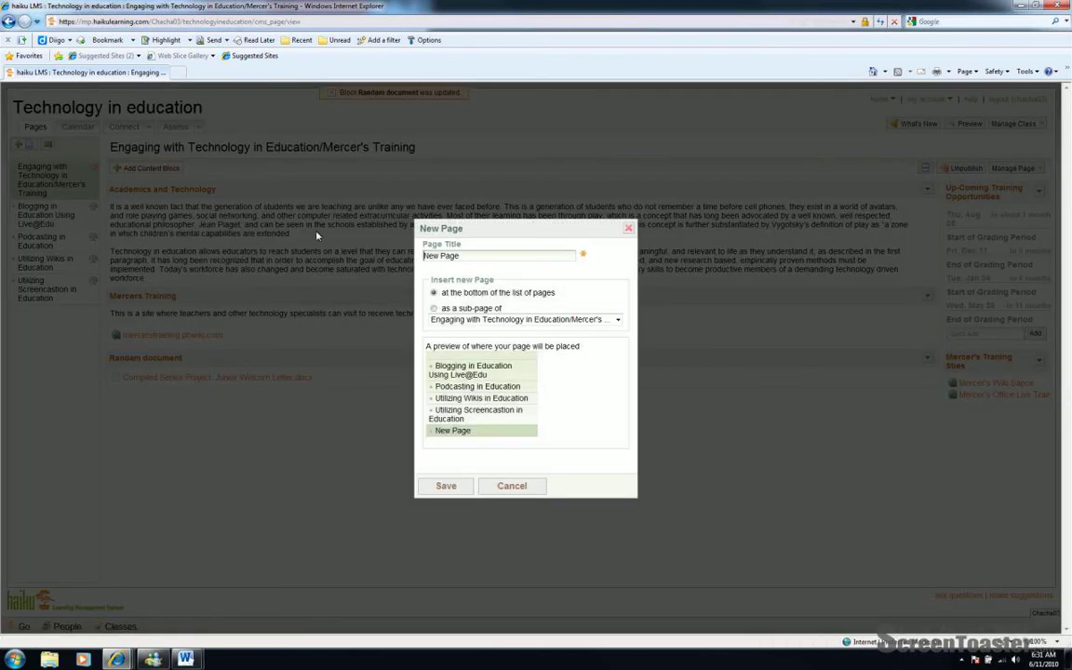
pyautogui.moveTo(465, 260); pyautogui.dragTo(377, 275)
pyautogui.write('Learner Assesmen')
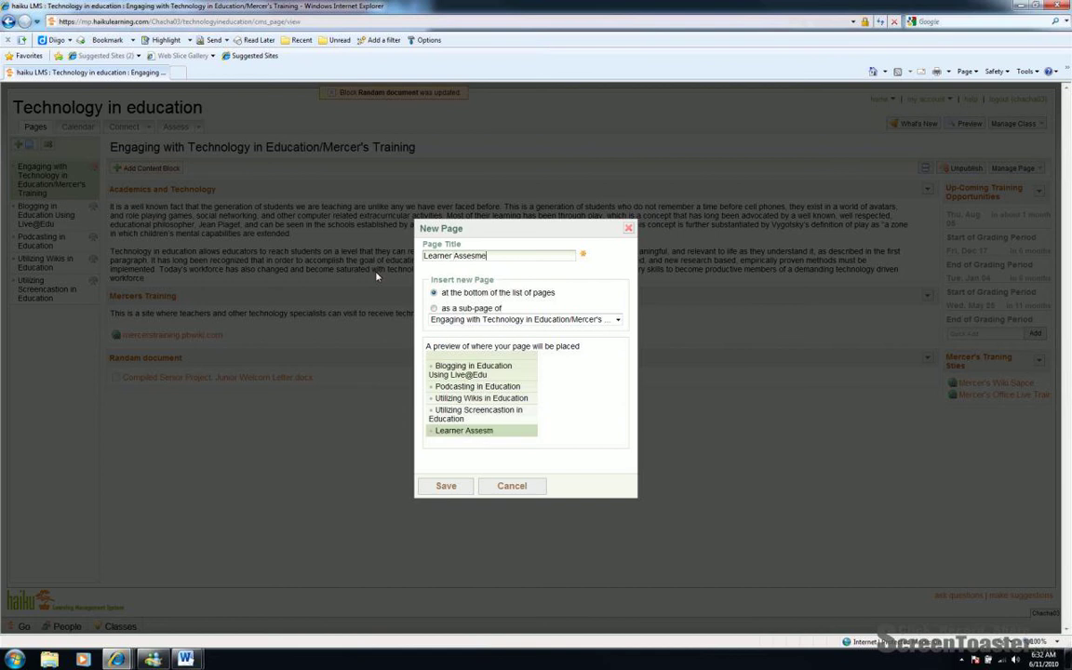
pyautogui.write('t')
pyautogui.click(447, 486)
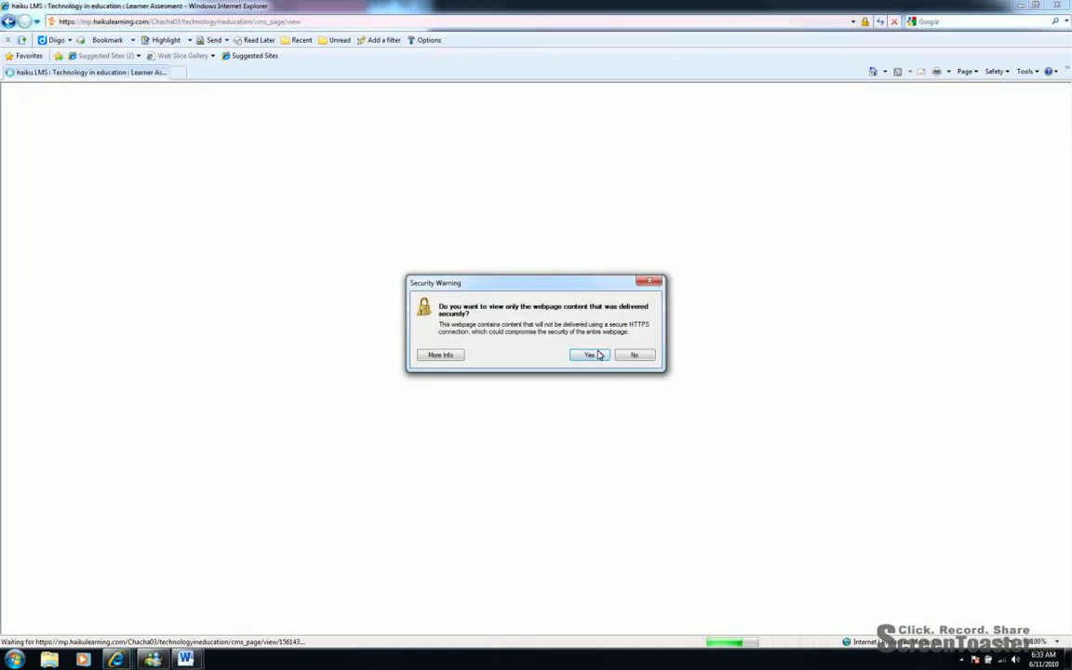
pyautogui.click(601, 357)
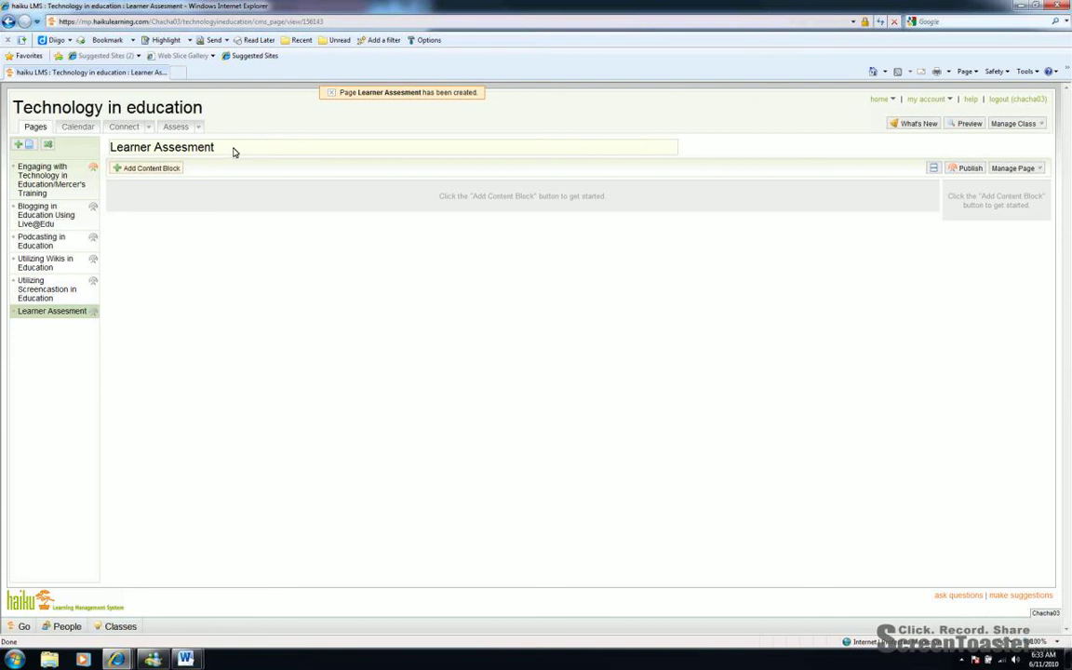
# Rename the new page "Utilizing Technology to Assess Learning"
pyautogui.click(233, 151)
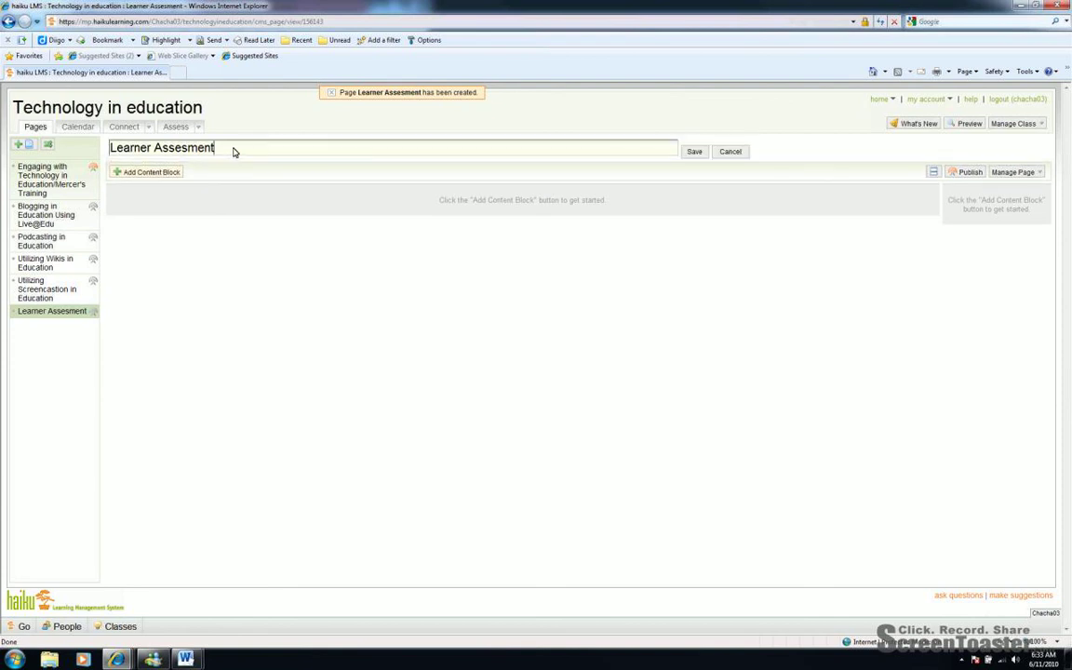
pyautogui.press('BackSpace')
pyautogui.press('BackSpace')
pyautogui.press('BackSpace')
pyautogui.press('BackSpace')
pyautogui.press('BackSpace')
pyautogui.press('BackSpace')
pyautogui.press('BackSpace')
pyautogui.press('BackSpace')
pyautogui.press('BackSpace')
pyautogui.press('BackSpace')
pyautogui.press('BackSpace')
pyautogui.press('BackSpace')
pyautogui.press('BackSpace')
pyautogui.press('BackSpace')
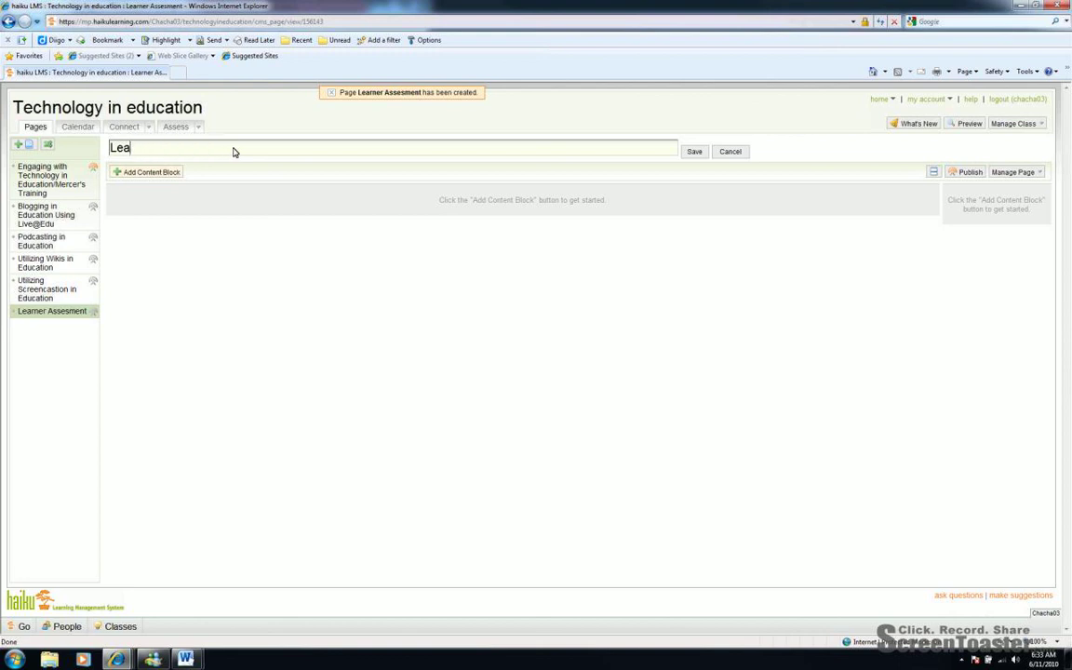
pyautogui.press('BackSpace')
pyautogui.press('BackSpace')
pyautogui.press('BackSpace')
pyautogui.write('Utilizing Technology to')
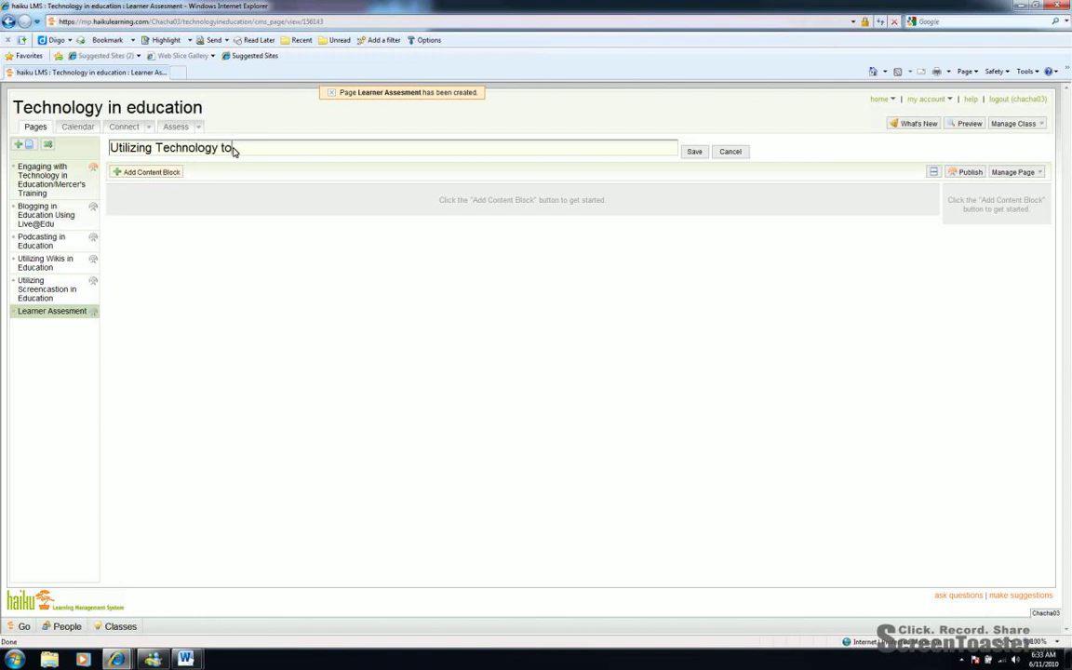
pyautogui.write(' Assess Learning')
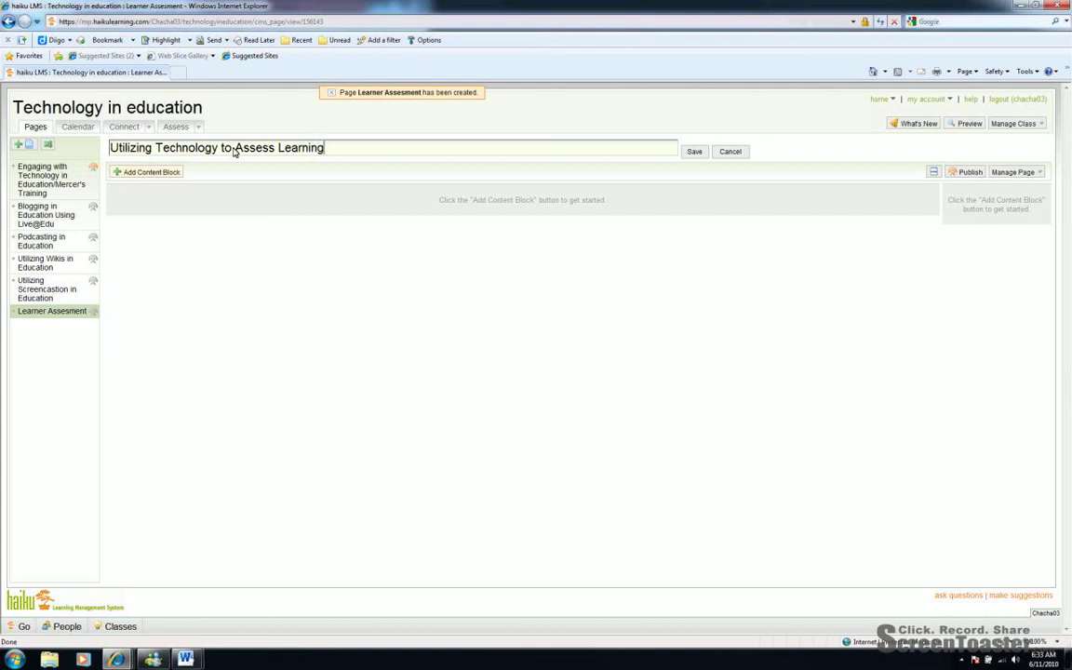
pyautogui.click(694, 152)
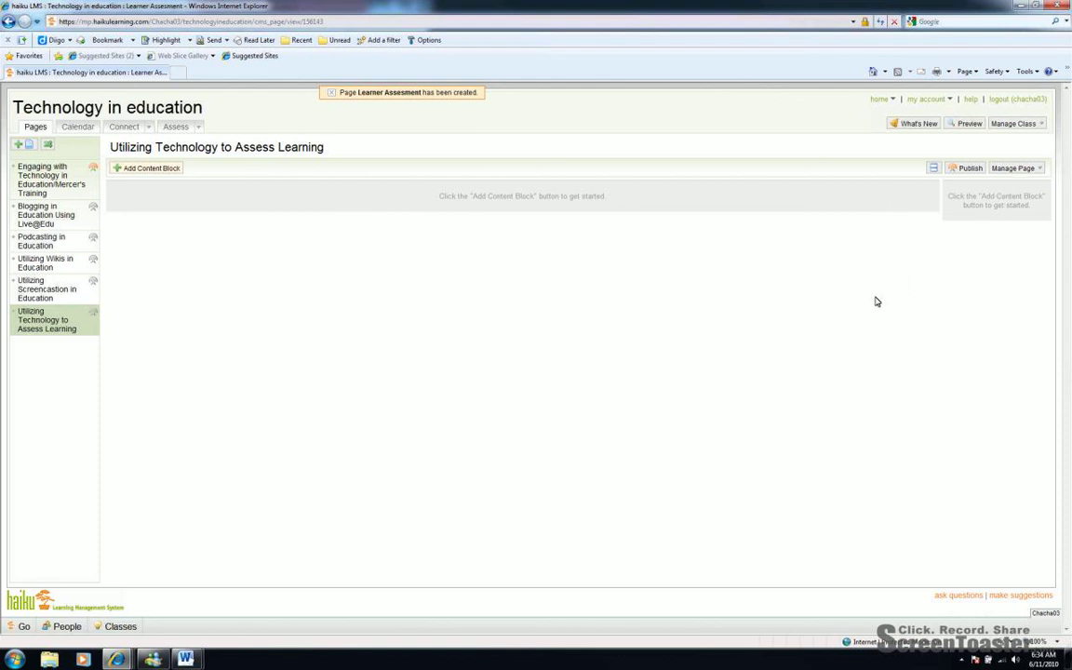
pyautogui.moveTo(884, 99)
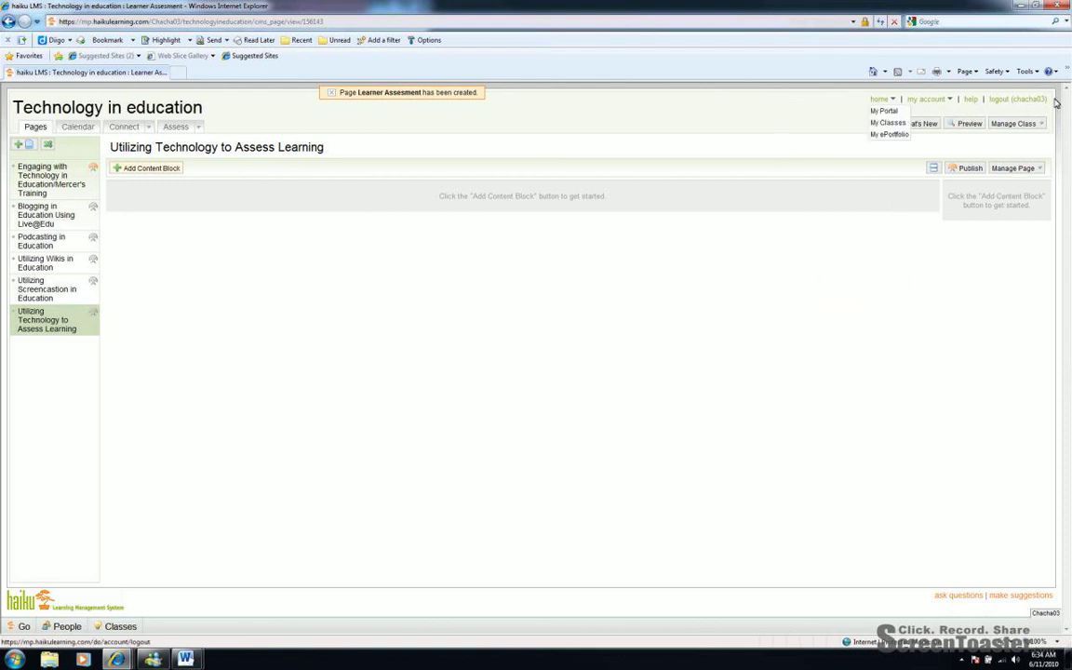